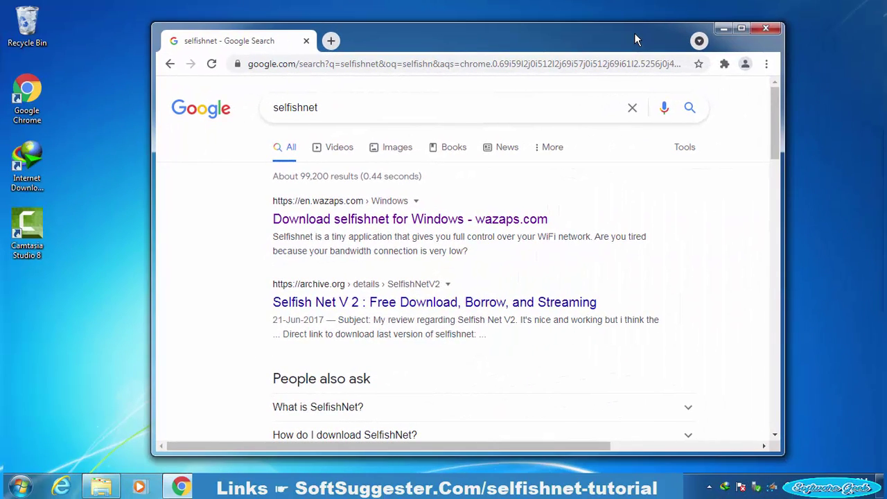
Open Google searches for winrar and winpcap in new tabs, then minimize Chrome
{"action": "left_click", "coordinate": [698, 40]}
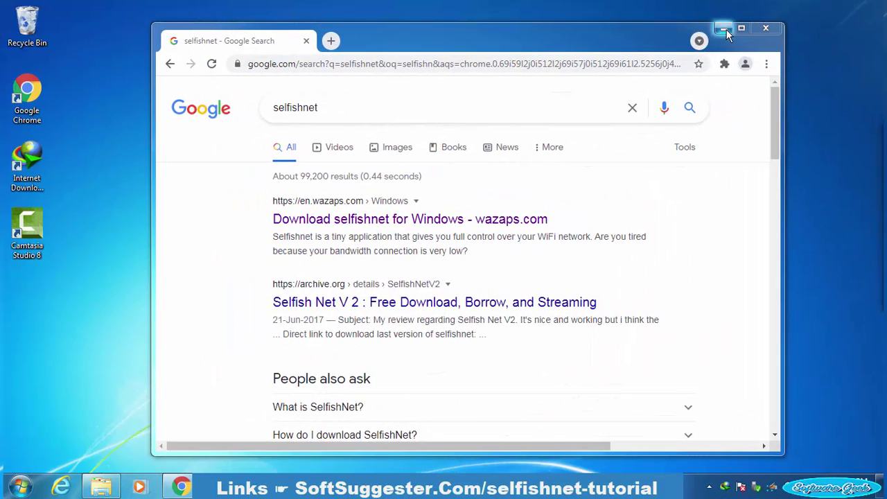
{"action": "left_click", "coordinate": [724, 29]}
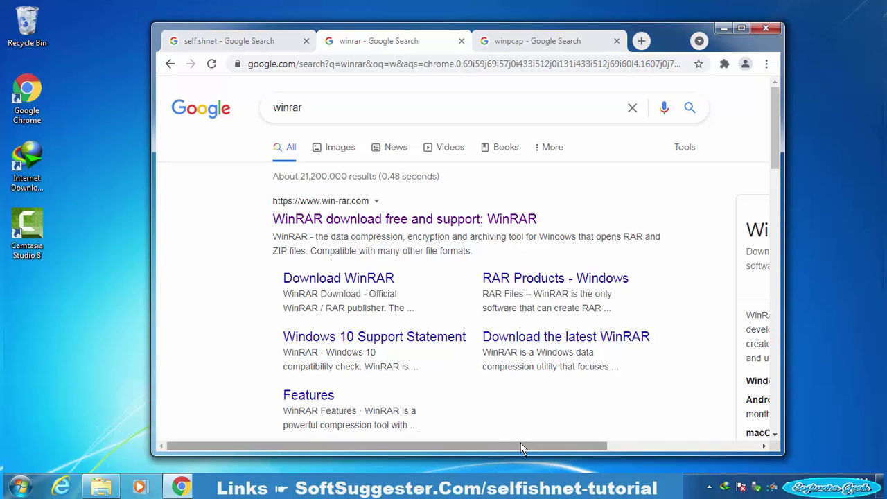
Switch to the winpcap search tab and highlight the WinPcap - Home result title
{"action": "left_click_drag", "start_coordinate": [518, 445], "coordinate": [633, 443]}
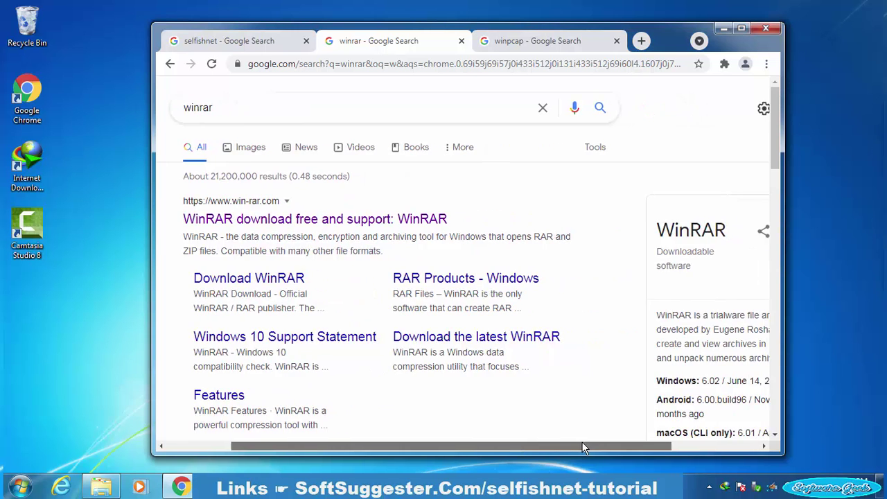
{"action": "left_click", "coordinate": [506, 45]}
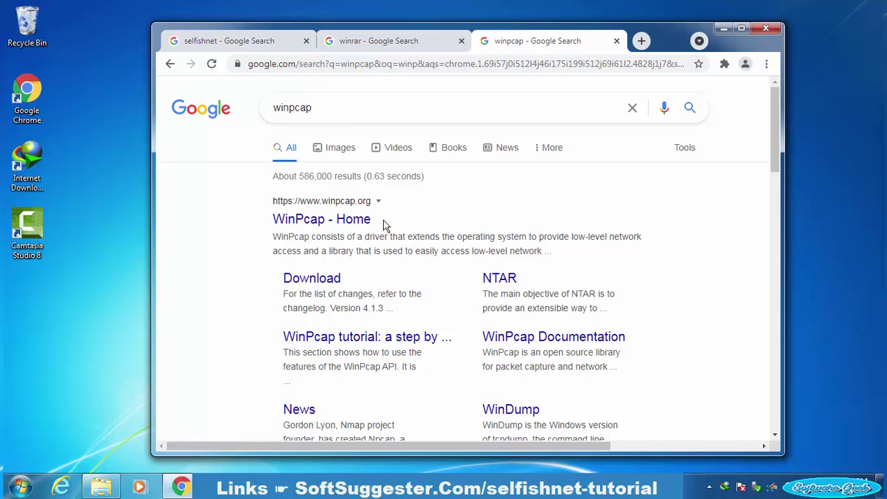
{"action": "left_click_drag", "start_coordinate": [374, 220], "coordinate": [260, 227]}
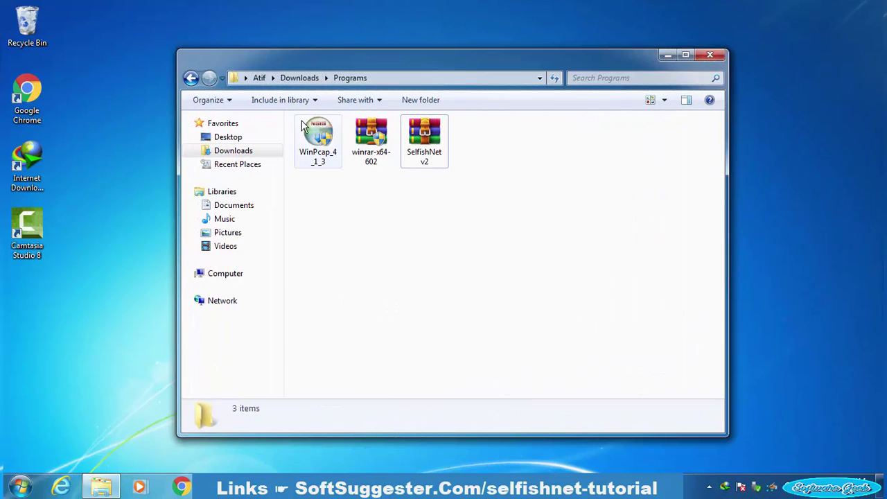
Run the WinPcap installer through to completion
{"action": "double_click", "coordinate": [303, 131]}
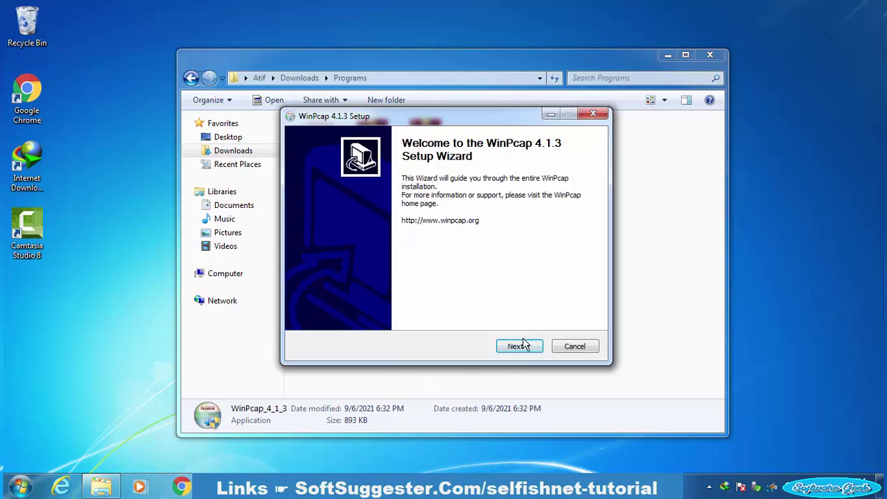
{"action": "left_click", "coordinate": [520, 346]}
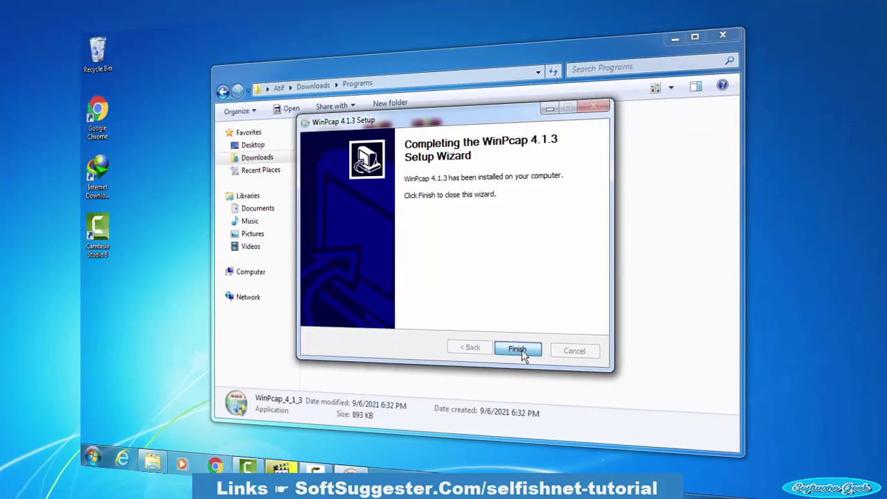
{"action": "left_click", "coordinate": [521, 349]}
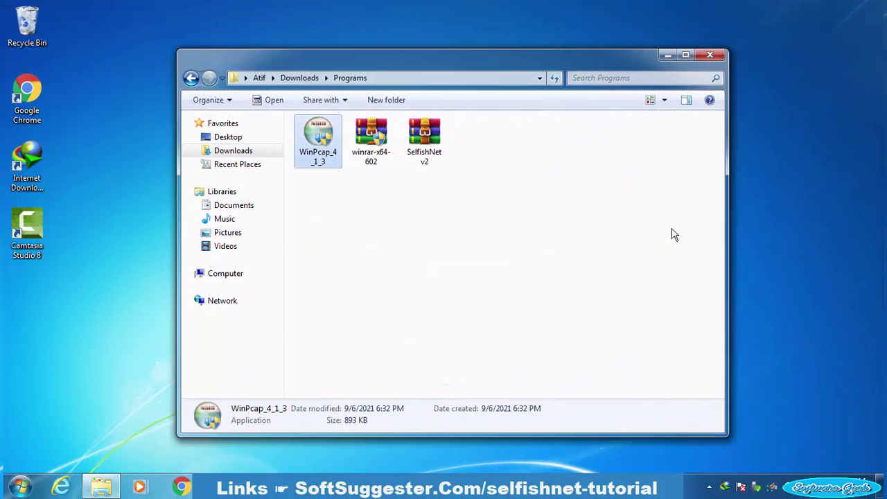
Extract the SelfishNet v2 archive here with WinRAR
{"action": "left_click", "coordinate": [672, 234]}
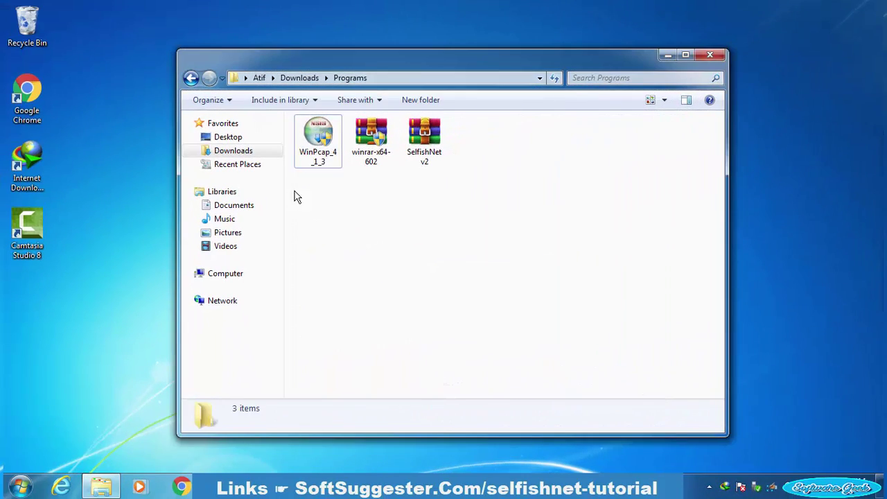
{"action": "left_click", "coordinate": [425, 142]}
{"action": "right_click", "coordinate": [424, 143]}
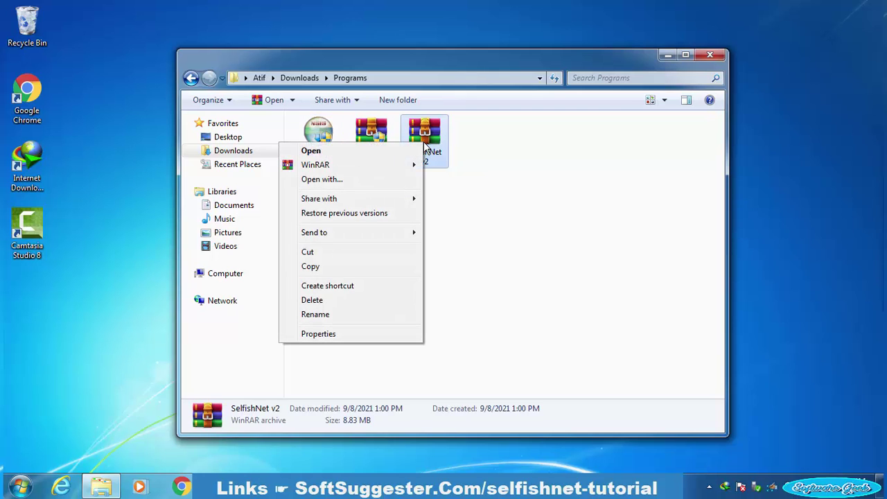
{"action": "mouse_move", "coordinate": [326, 165]}
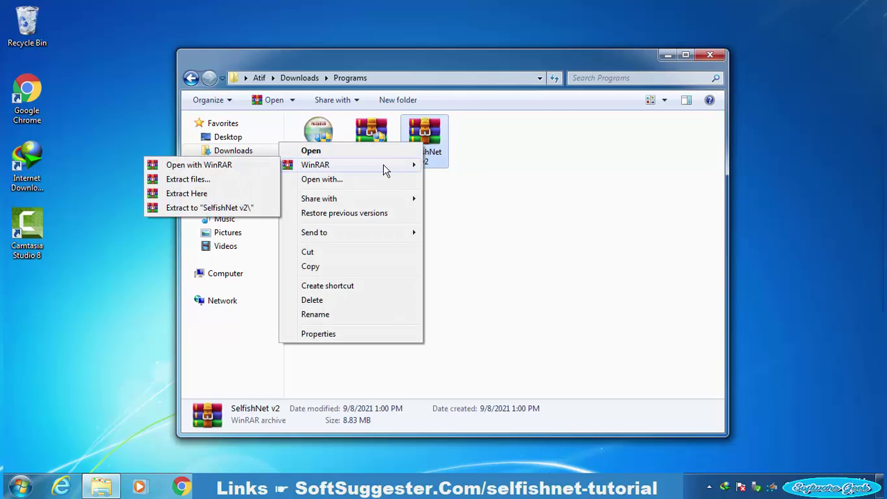
{"action": "left_click", "coordinate": [240, 195]}
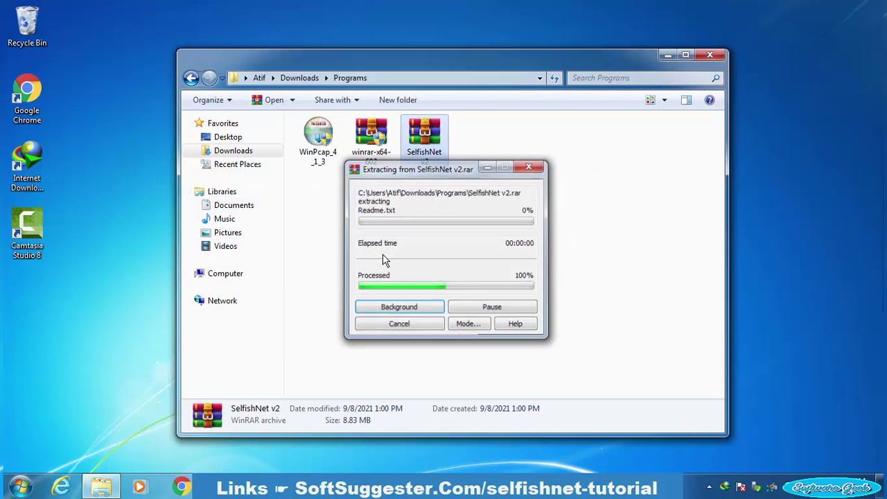
Open the SelfishNet v2 folder and then its SelfishNet Win 7 & Up subfolder
{"action": "left_click", "coordinate": [305, 161]}
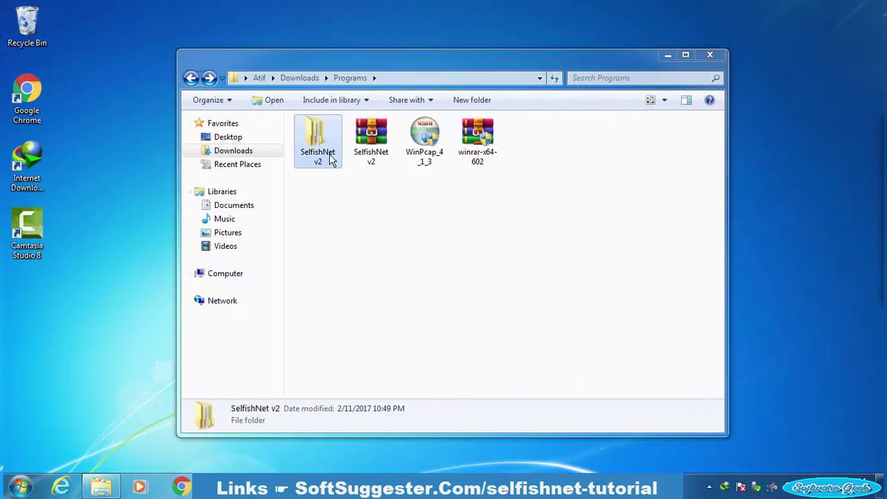
{"action": "double_click", "coordinate": [331, 159]}
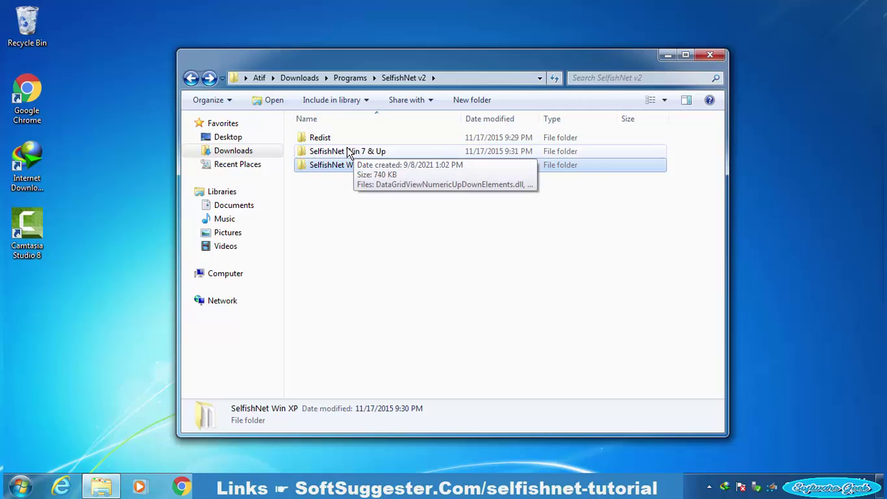
{"action": "left_click", "coordinate": [349, 152]}
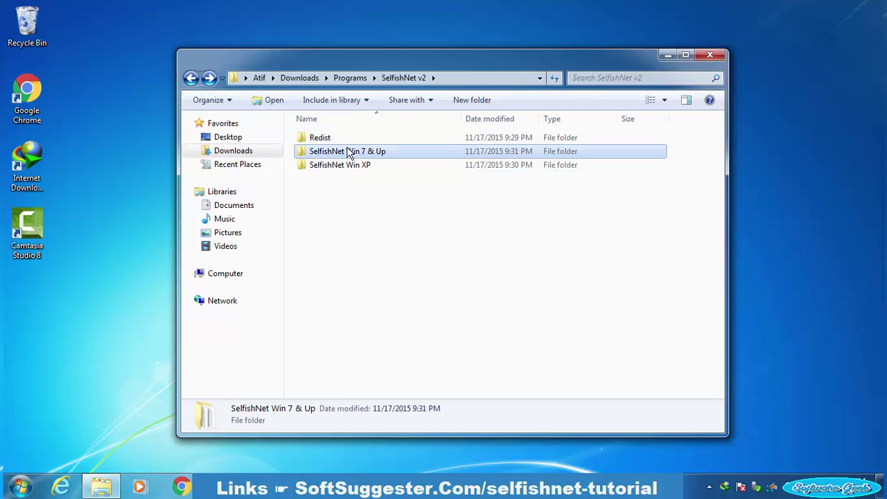
{"action": "double_click", "coordinate": [385, 154]}
{"action": "left_click_drag", "start_coordinate": [480, 338], "coordinate": [438, 146]}
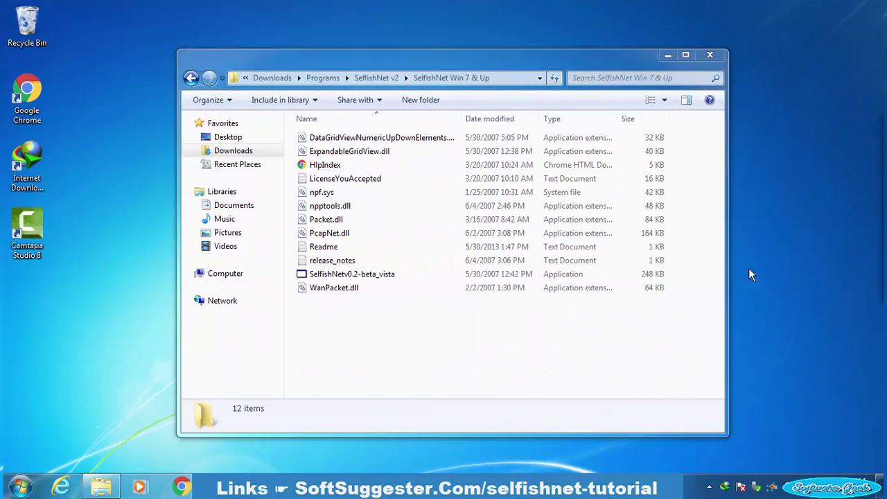
Tick 'Run this program as an administrator' in SelfishNetv0.2-beta_vista's Compatibility properties
{"action": "right_click", "coordinate": [390, 274]}
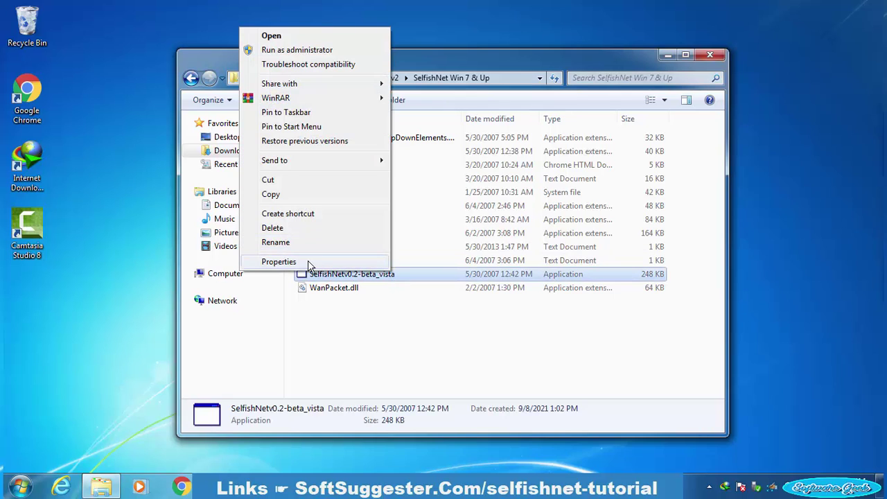
{"action": "left_click", "coordinate": [279, 262]}
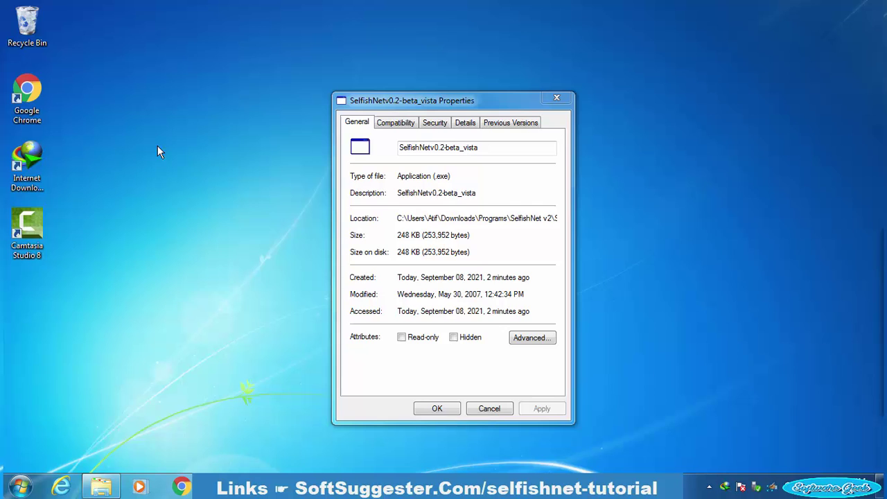
{"action": "left_click", "coordinate": [406, 124]}
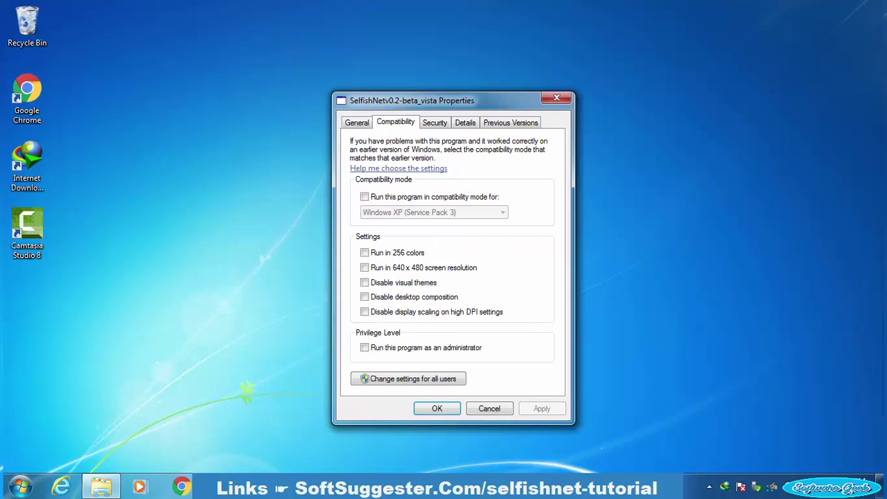
{"action": "left_click", "coordinate": [413, 349]}
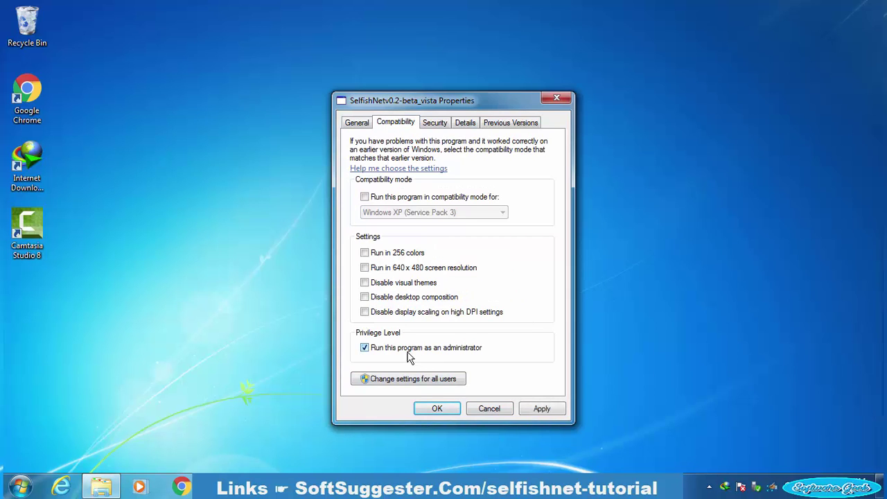
{"action": "left_click", "coordinate": [420, 410]}
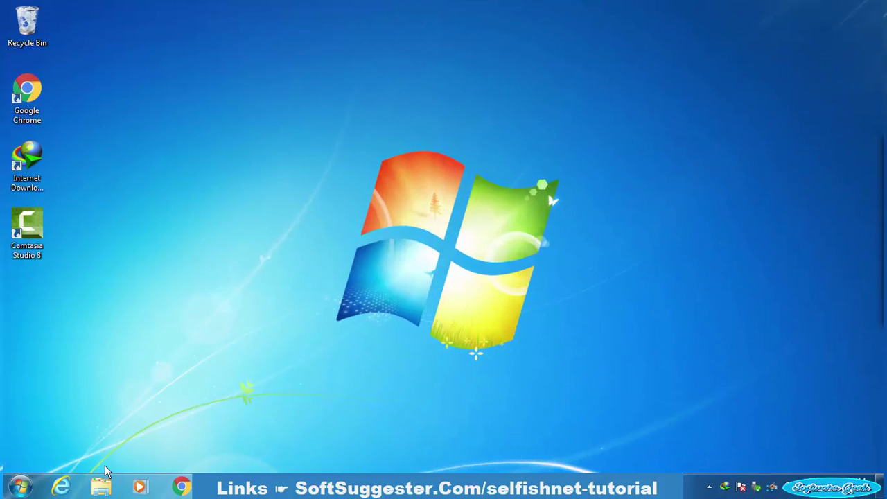
{"action": "left_click", "coordinate": [103, 486]}
Launch SelfishNet on the wireless adapter and run Network Discovery to list devices
{"action": "left_click", "coordinate": [233, 150]}
{"action": "double_click", "coordinate": [325, 176]}
{"action": "double_click", "coordinate": [325, 137]}
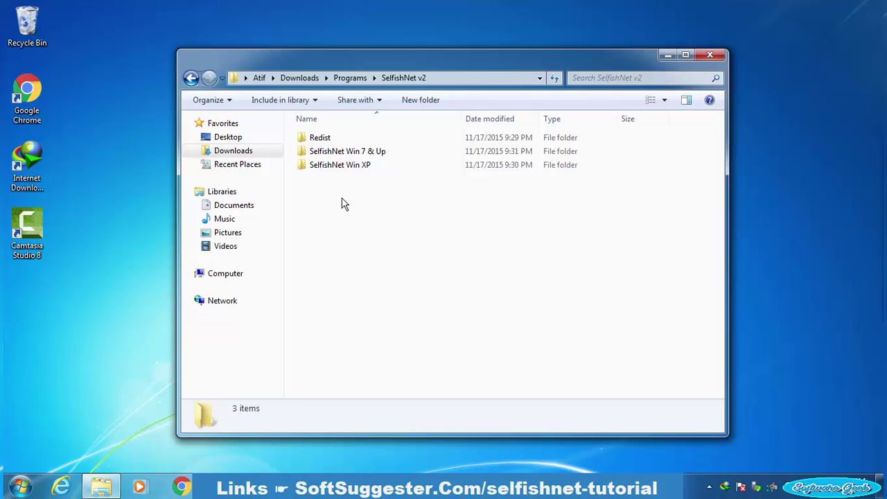
{"action": "double_click", "coordinate": [344, 277]}
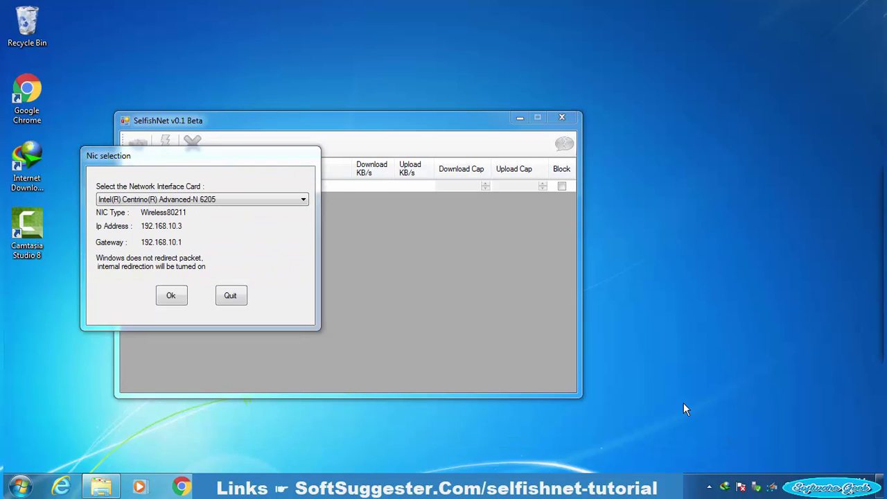
{"action": "left_click", "coordinate": [171, 296]}
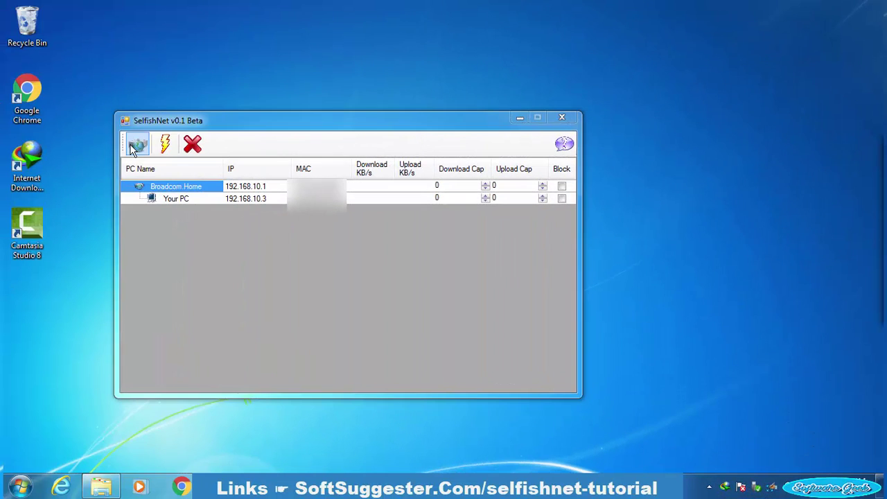
{"action": "left_click", "coordinate": [138, 144]}
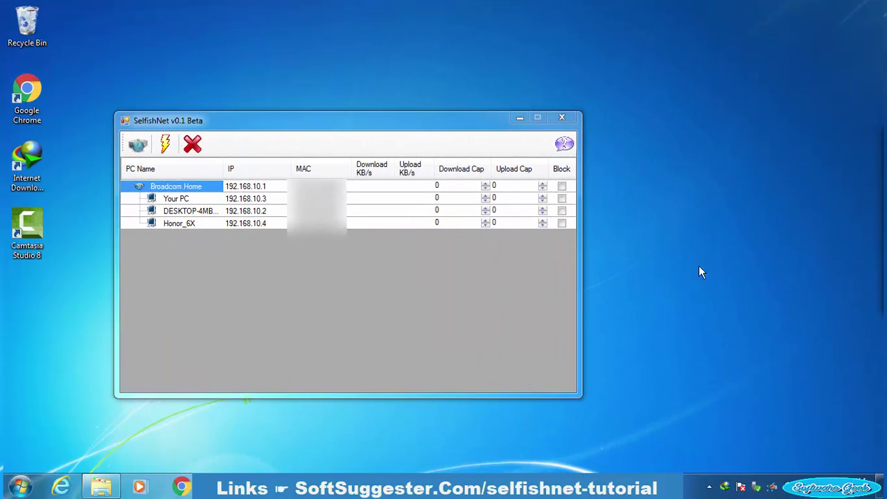
Start traffic control and toggle the desktop computer's Block checkbox on and off
{"action": "left_click", "coordinate": [167, 150]}
{"action": "left_click", "coordinate": [165, 146]}
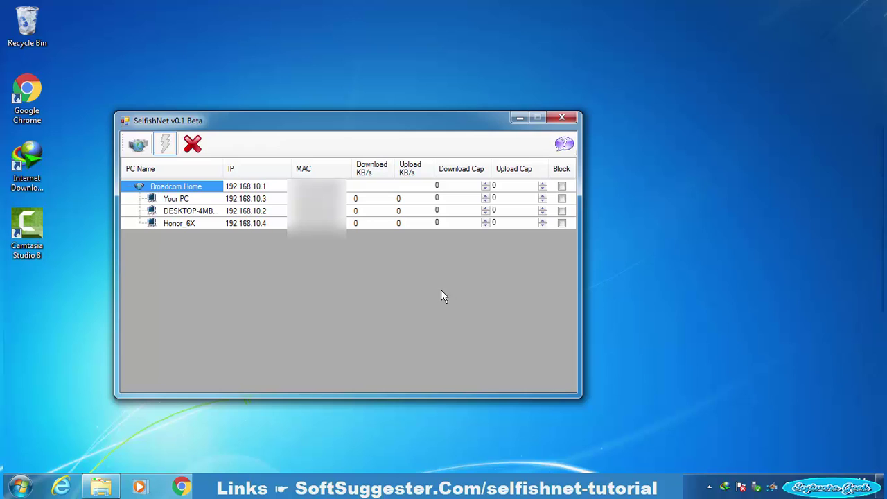
{"action": "left_click", "coordinate": [562, 212]}
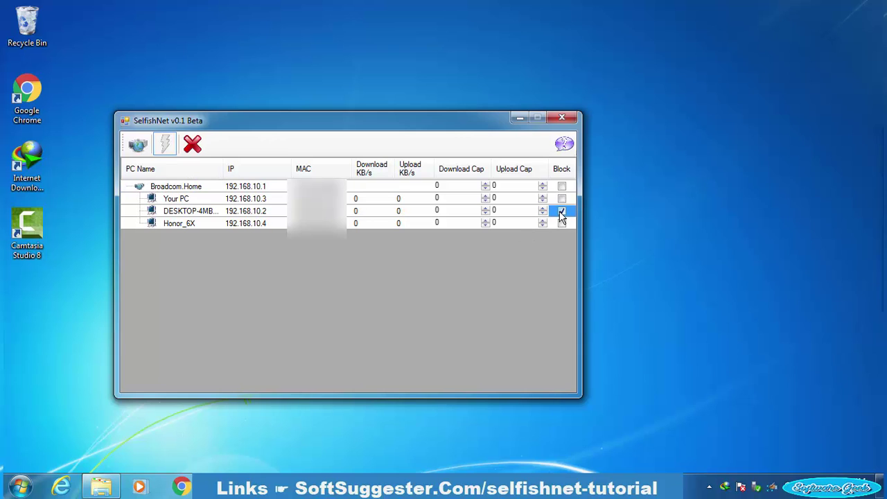
{"action": "left_click", "coordinate": [561, 213]}
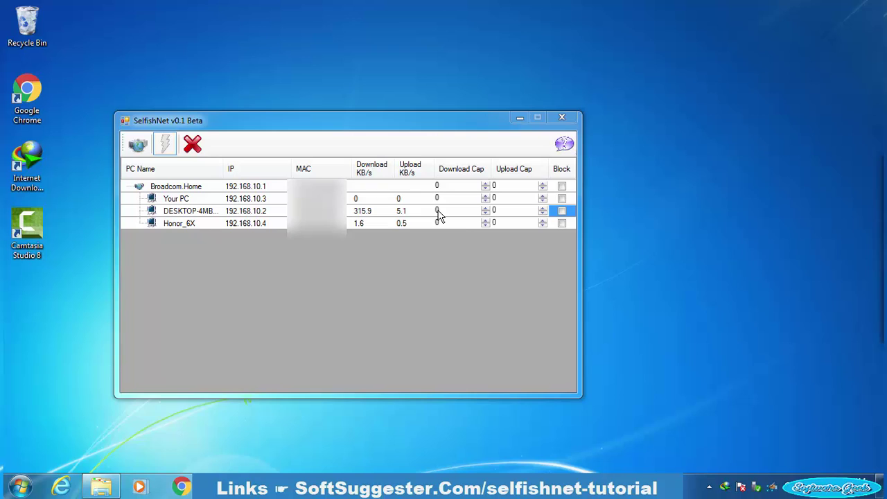
Set the DESKTOP row's download cap to 111
{"action": "left_click", "coordinate": [437, 211]}
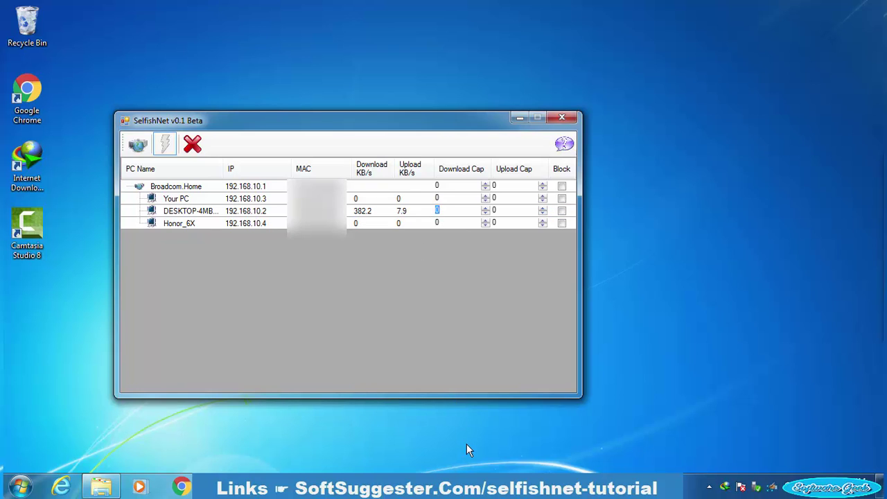
{"action": "type", "text": "111"}
{"action": "key", "text": "Return"}
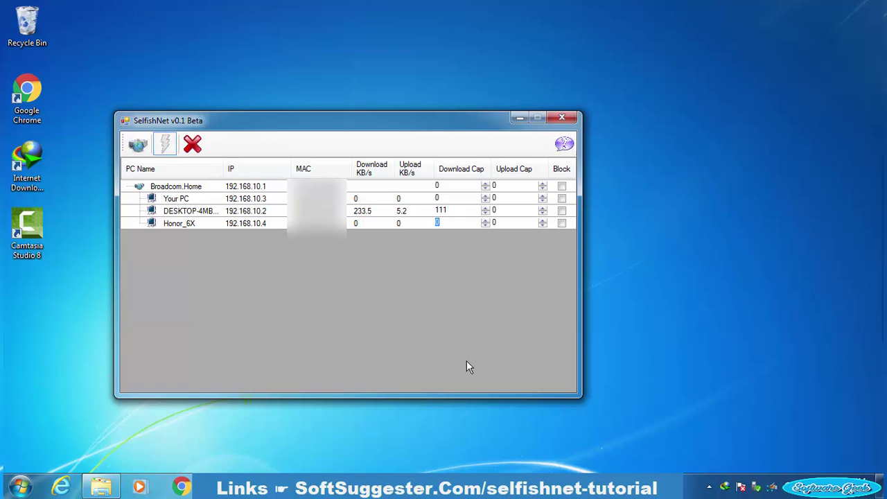